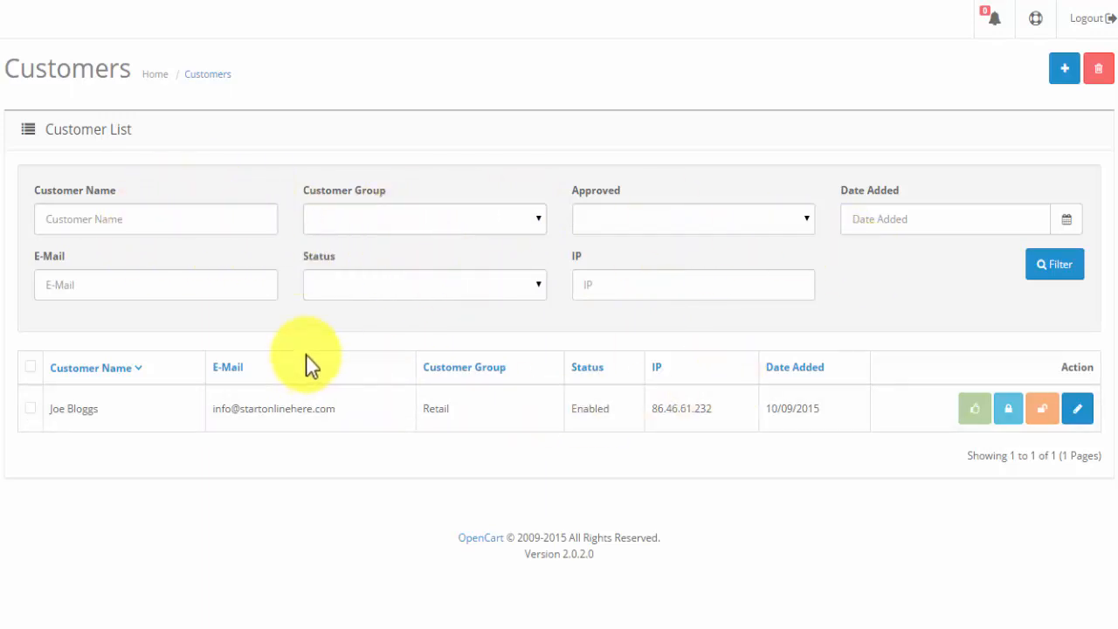
- Look through the available options of the Customer Group, Approved and Status filters for the customer list
{"action": "left_click", "coordinate": [538, 219]}
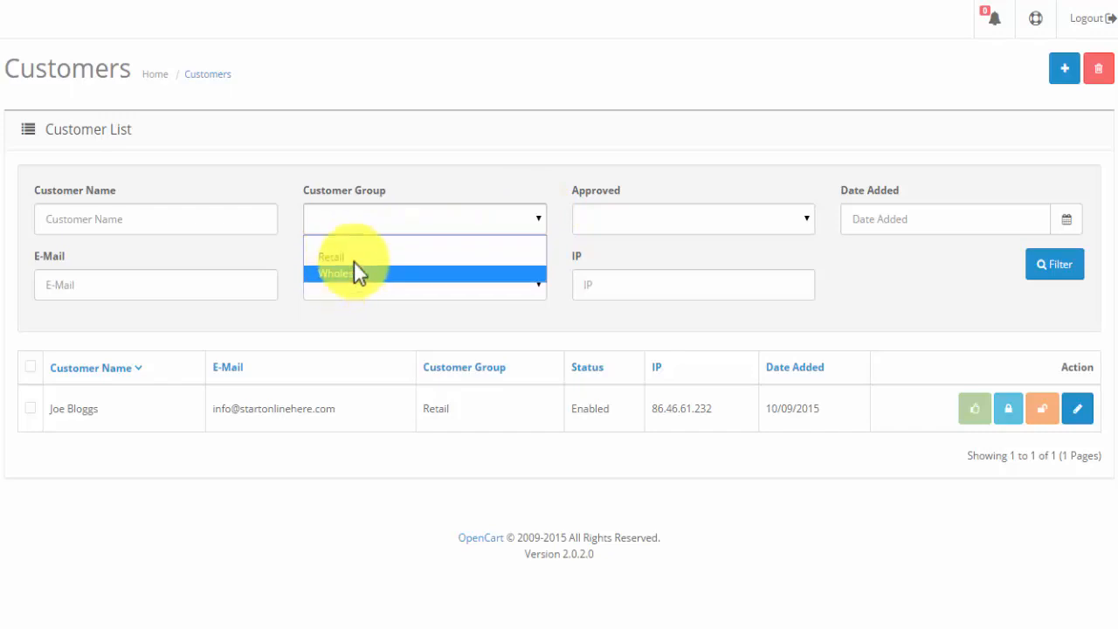
{"action": "left_click", "coordinate": [383, 219]}
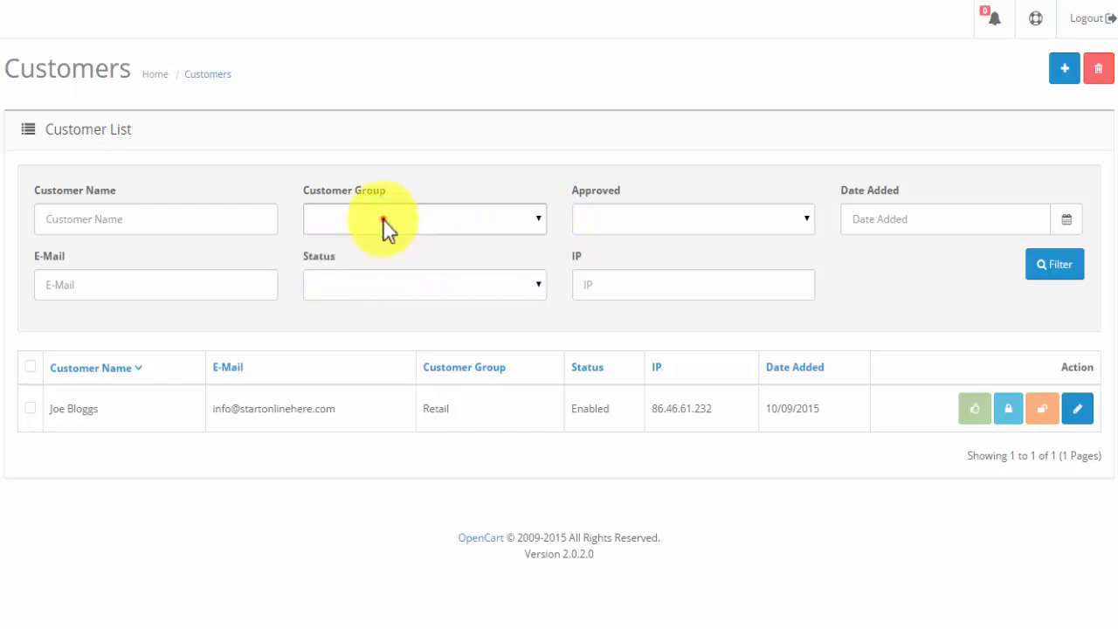
{"action": "left_click", "coordinate": [807, 219]}
{"action": "left_click", "coordinate": [805, 219]}
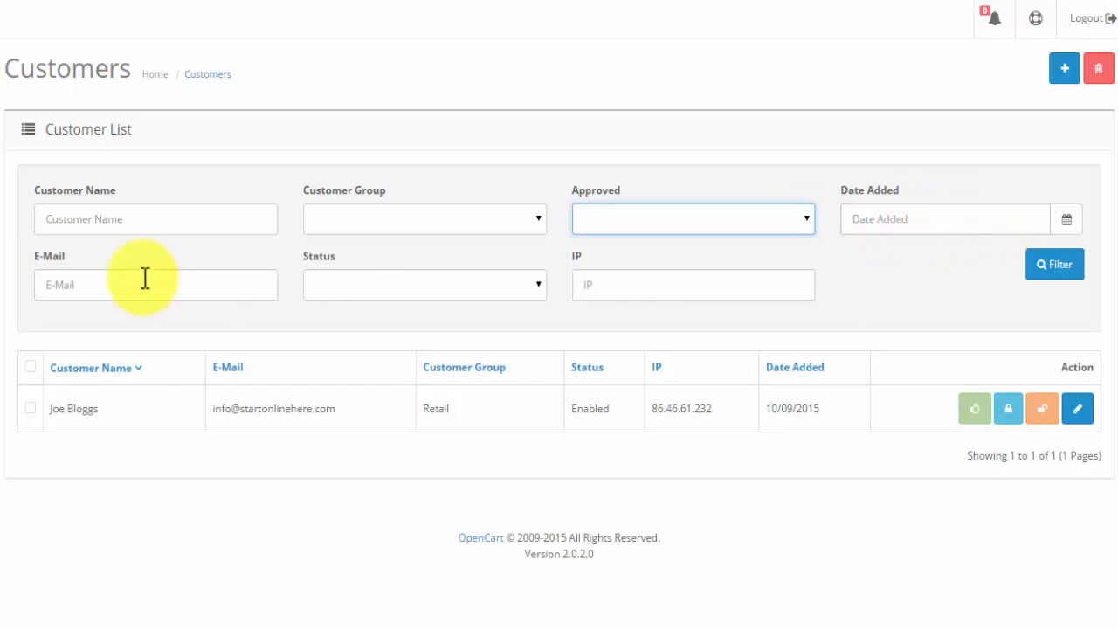
{"action": "left_click", "coordinate": [540, 286]}
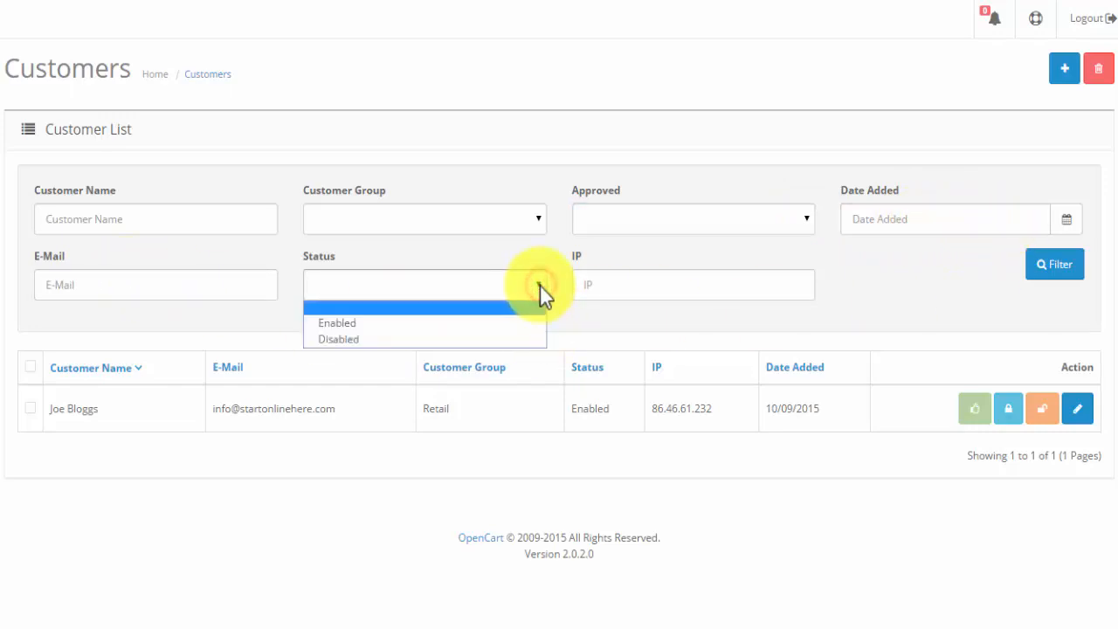
{"action": "left_click", "coordinate": [539, 285]}
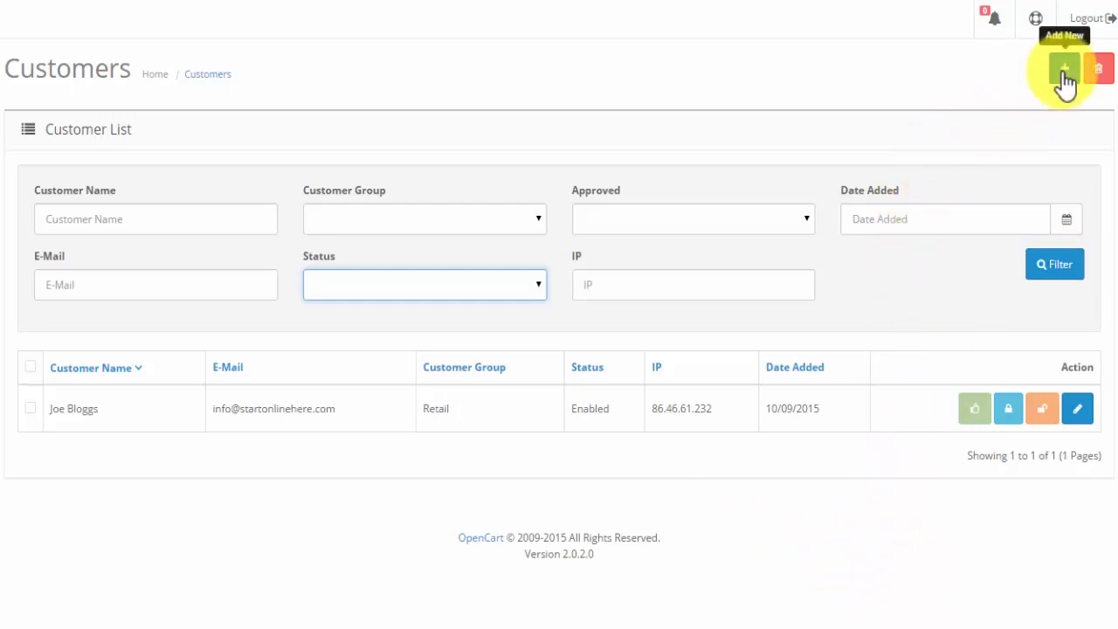
- Examine the listed customer's row, trying its selection and highlighting its customer group, status and IP values
{"action": "left_click", "coordinate": [30, 410]}
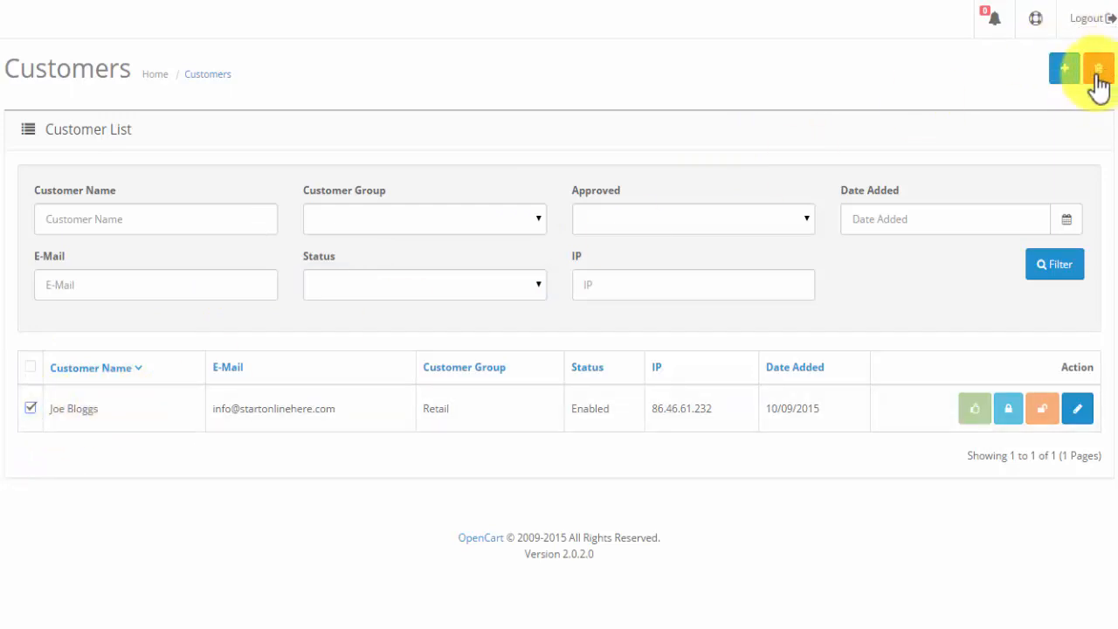
{"action": "left_click", "coordinate": [31, 408]}
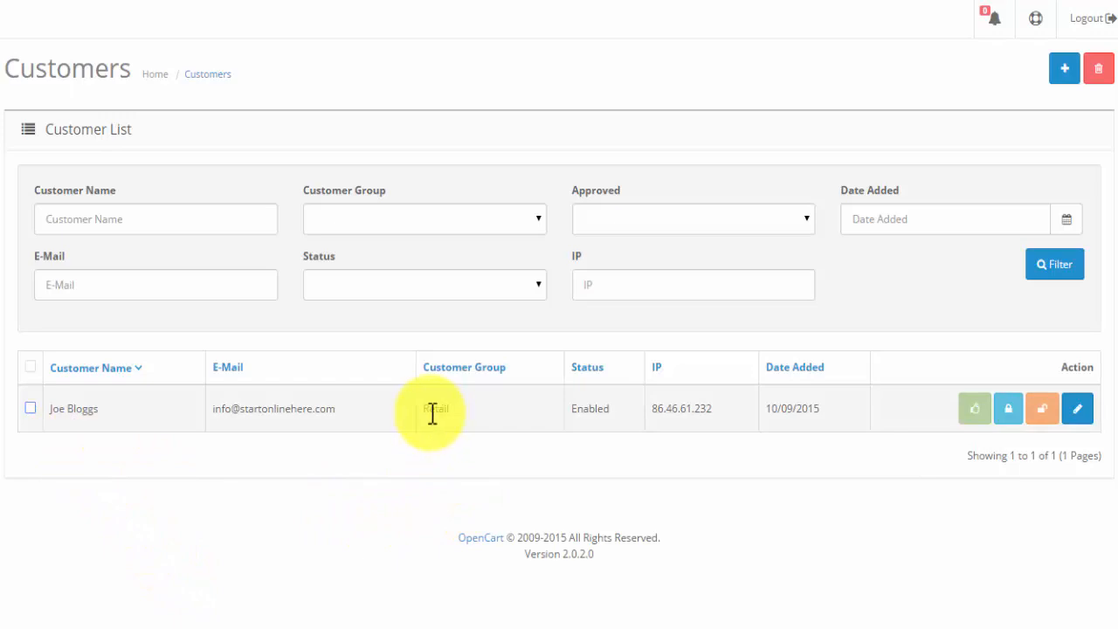
{"action": "left_click_drag", "start_coordinate": [407, 407], "coordinate": [466, 408]}
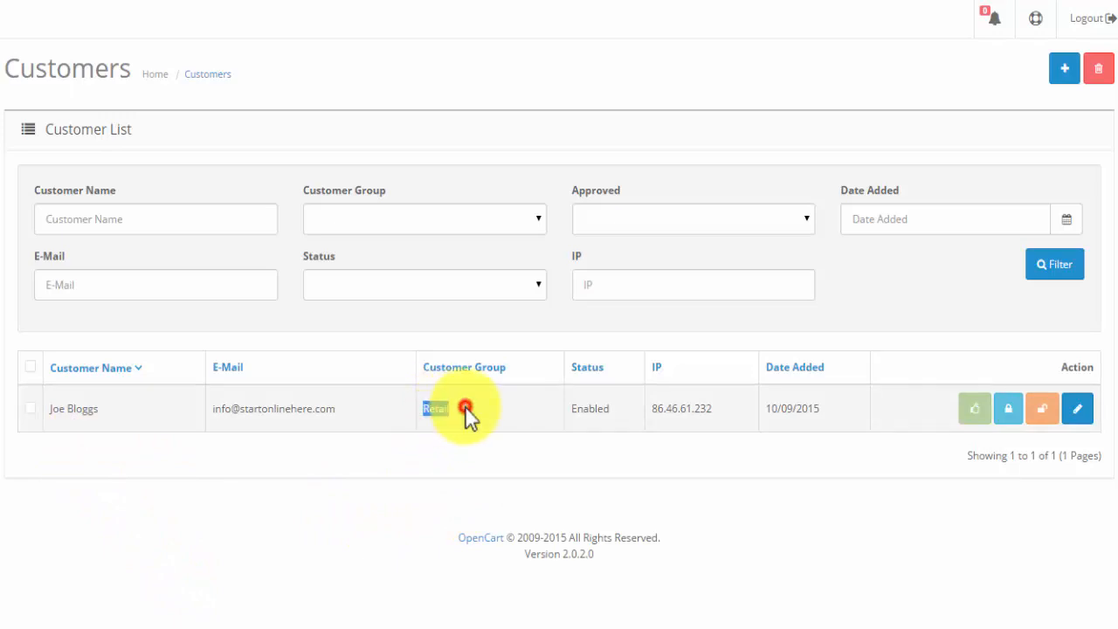
{"action": "left_click", "coordinate": [465, 407]}
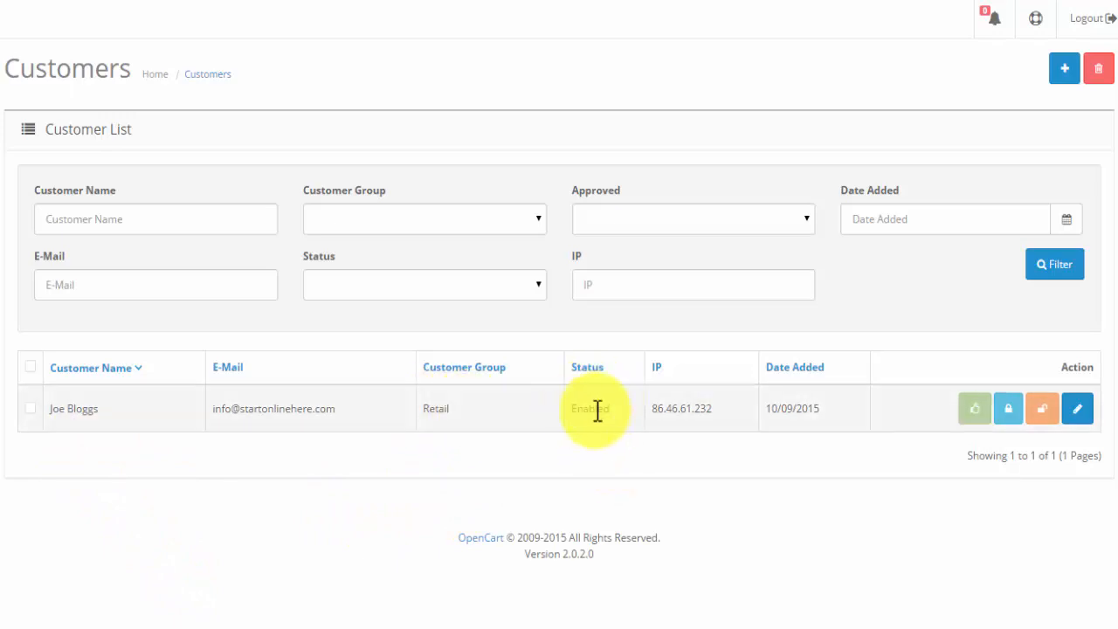
{"action": "left_click_drag", "start_coordinate": [571, 406], "coordinate": [627, 406]}
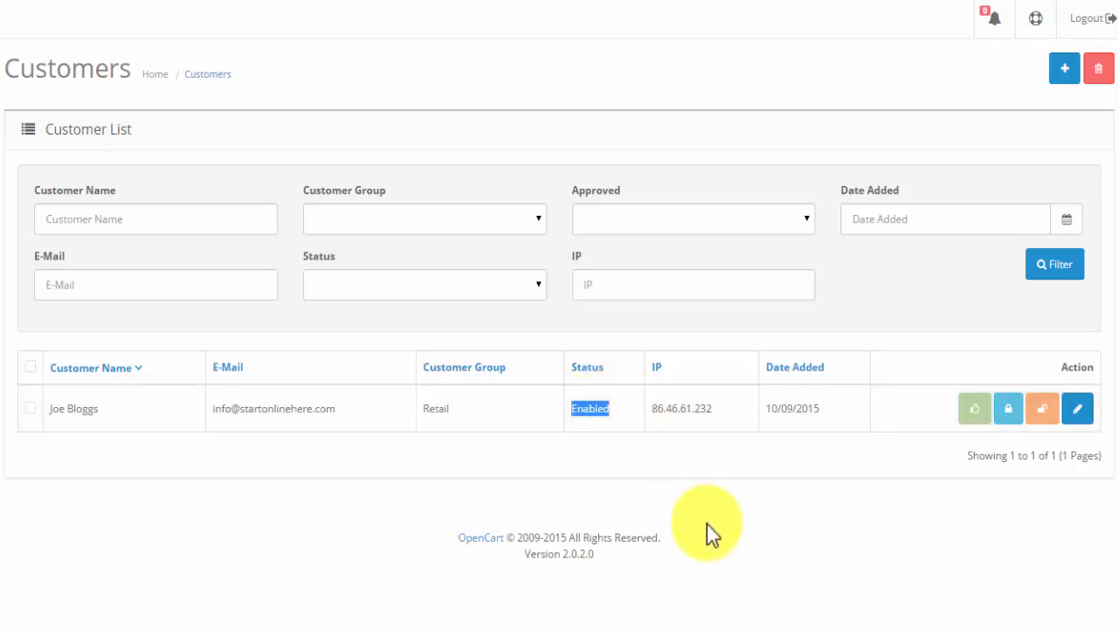
{"action": "left_click_drag", "start_coordinate": [653, 408], "coordinate": [728, 407]}
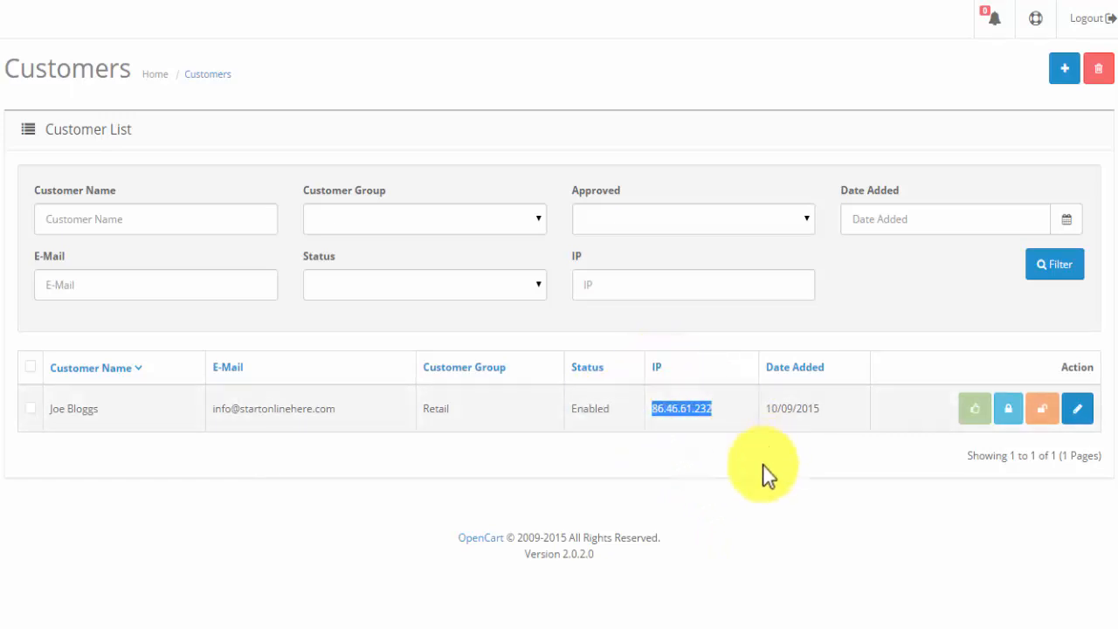
{"action": "left_click", "coordinate": [717, 428]}
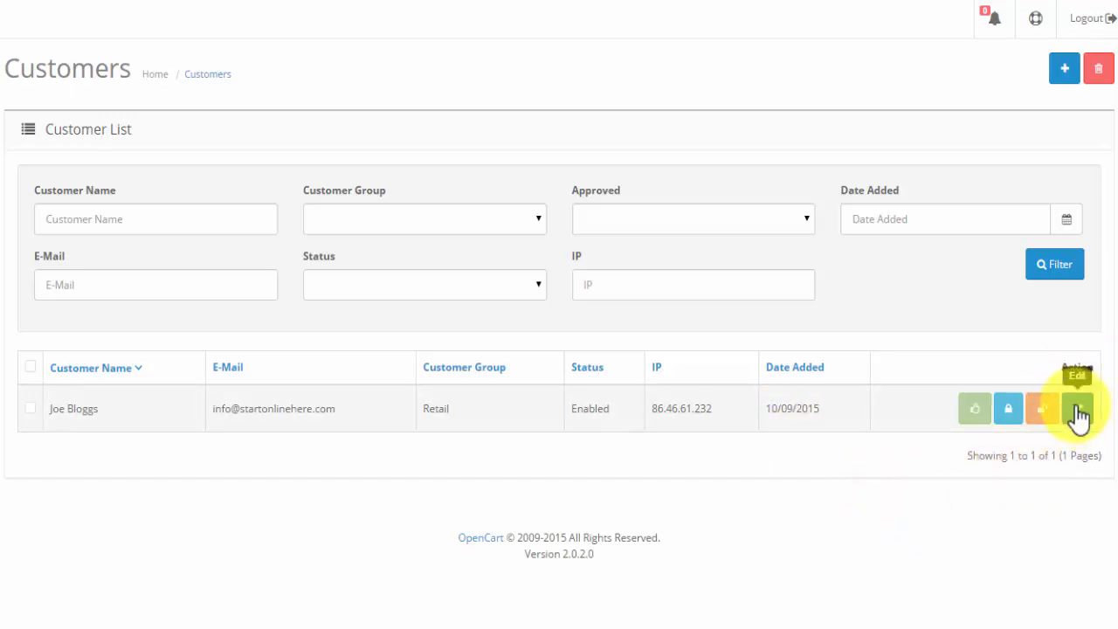
- Log into the Default store as the listed customer to view their account page
{"action": "left_click", "coordinate": [1009, 409]}
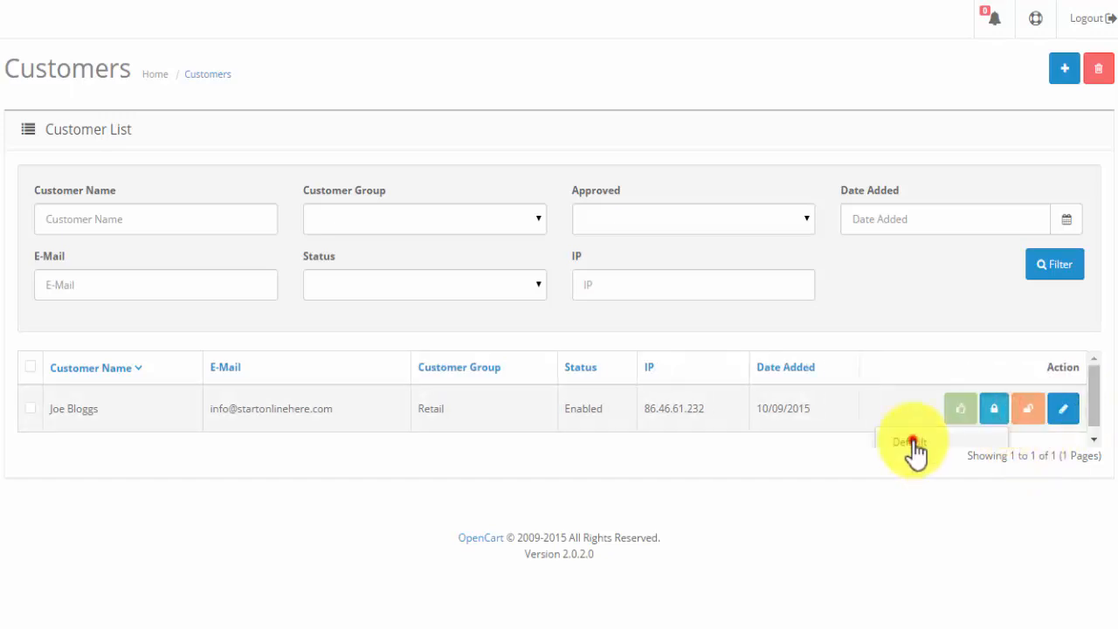
{"action": "left_click", "coordinate": [913, 443]}
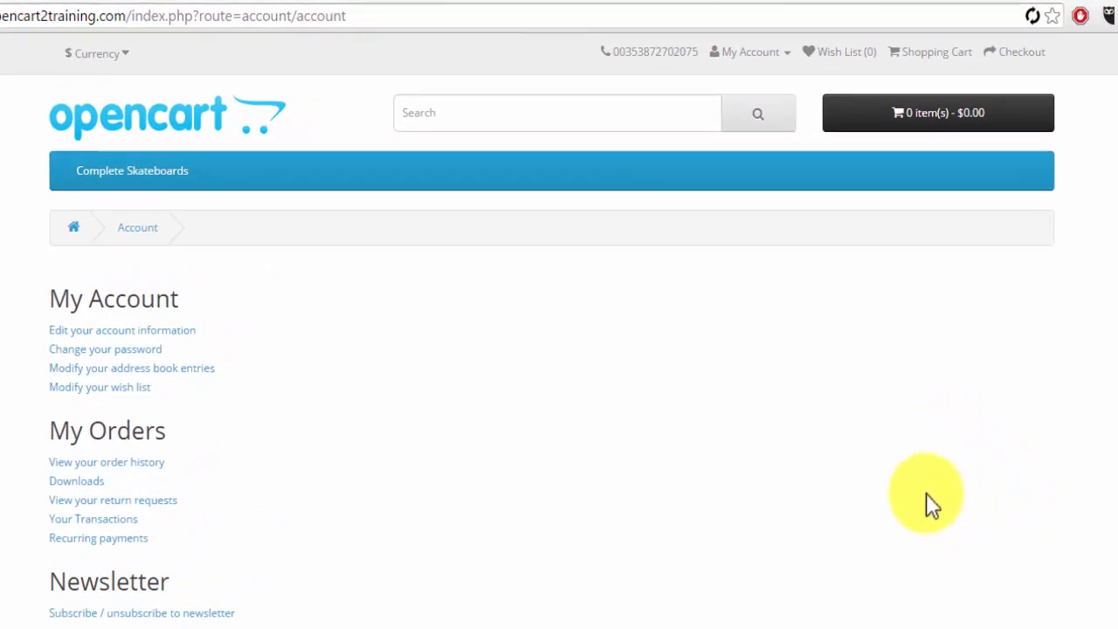
{"action": "left_click", "coordinate": [110, 332]}
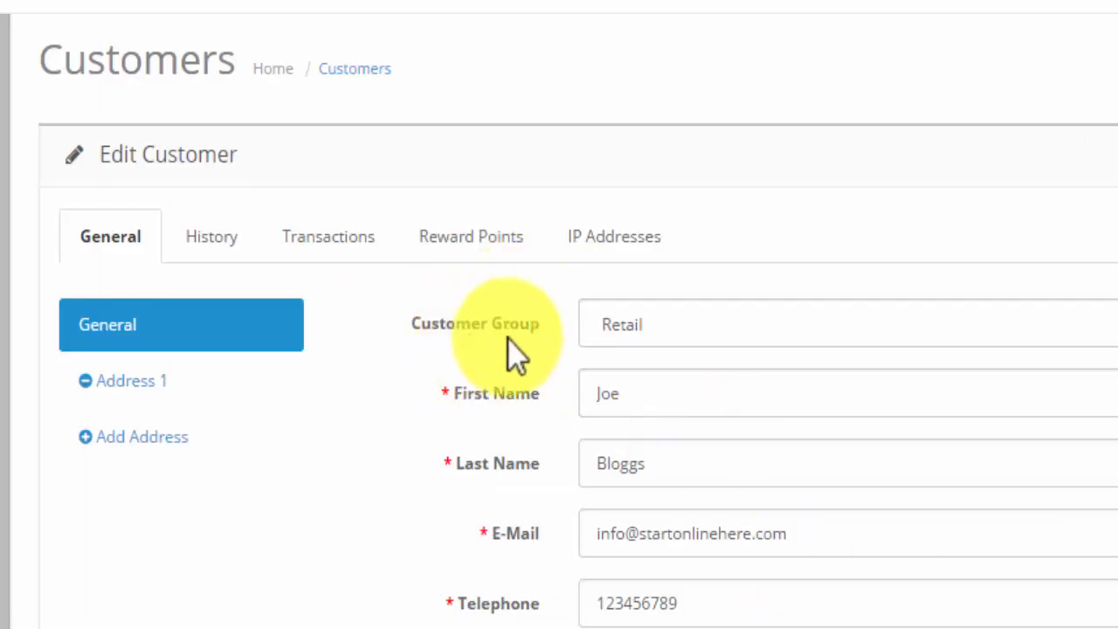
- Review the customer group options and the password fields in the customer's general details
{"action": "left_click", "coordinate": [1104, 324]}
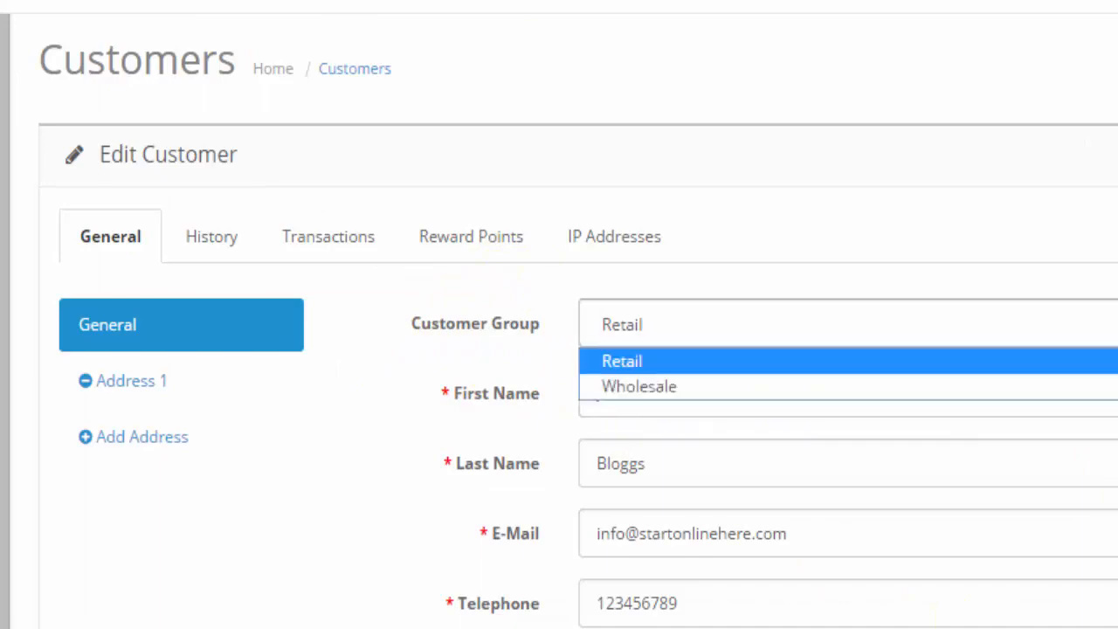
{"action": "key", "text": "Escape"}
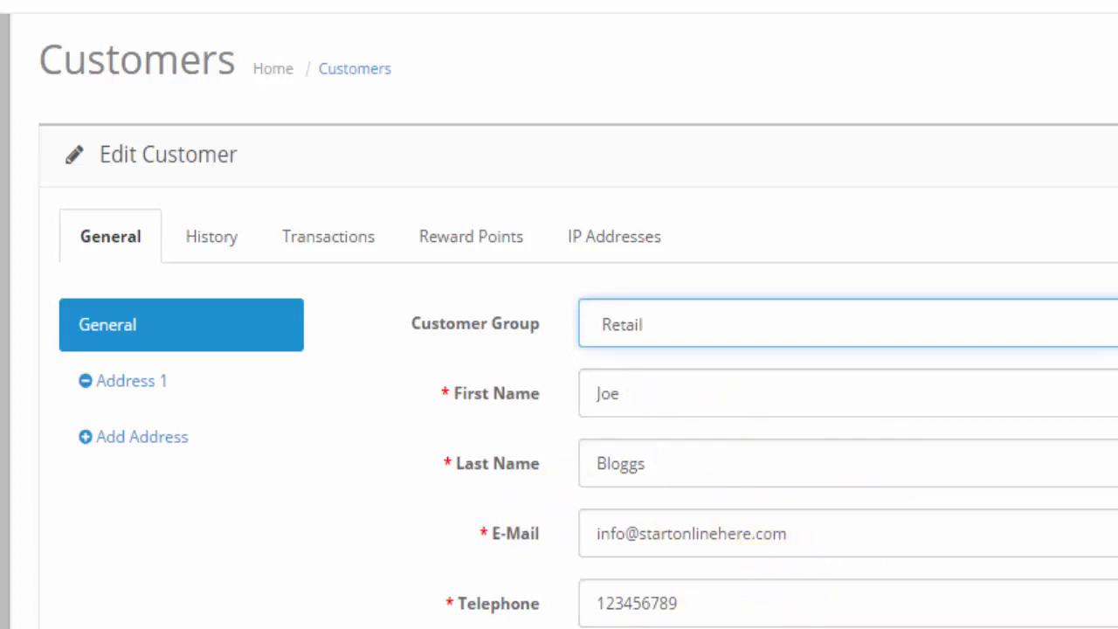
{"action": "left_click", "coordinate": [595, 495]}
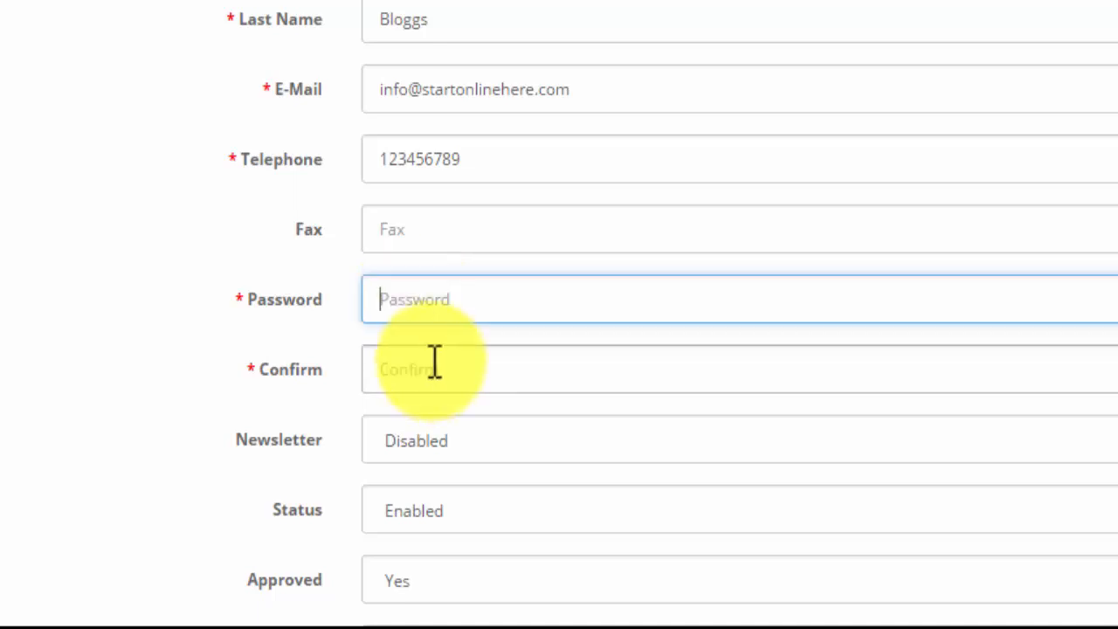
{"action": "left_click", "coordinate": [510, 295]}
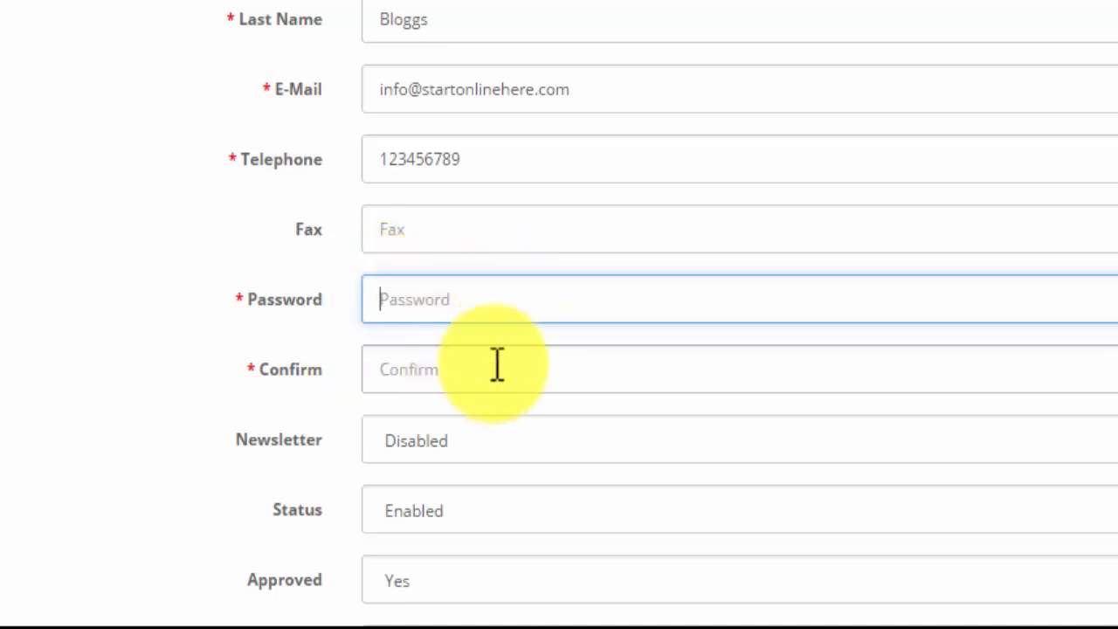
- Review the Newsletter, Status, Approved and Safe settings in the customer's general details
{"action": "scroll", "coordinate": [559, 314], "scroll_direction": "down", "scroll_amount": 4}
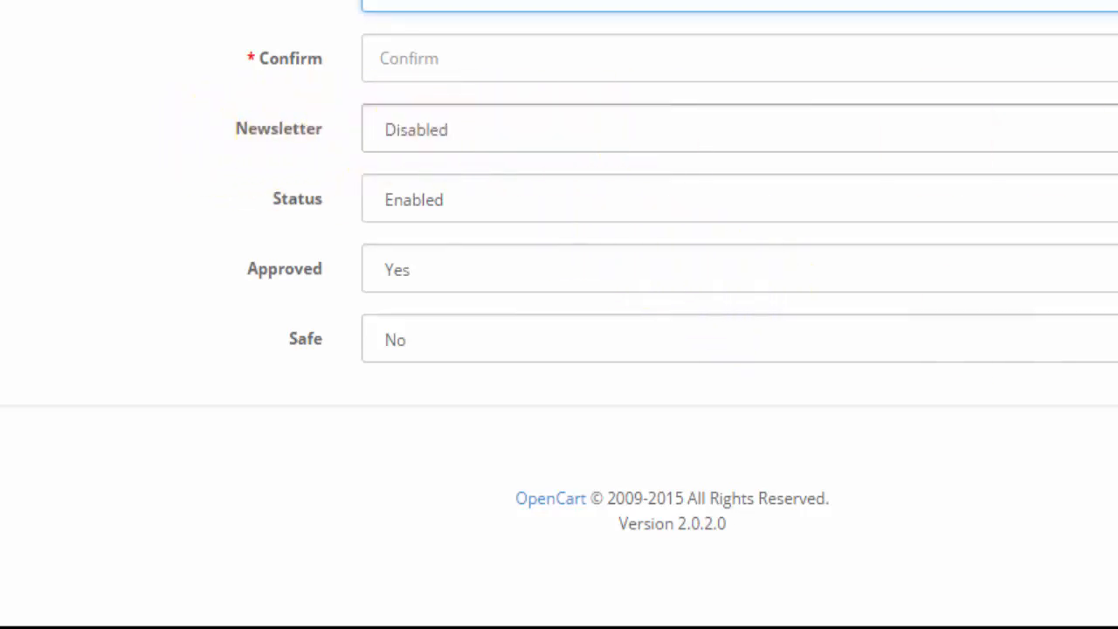
{"action": "left_click", "coordinate": [1109, 204]}
{"action": "left_click", "coordinate": [1036, 218]}
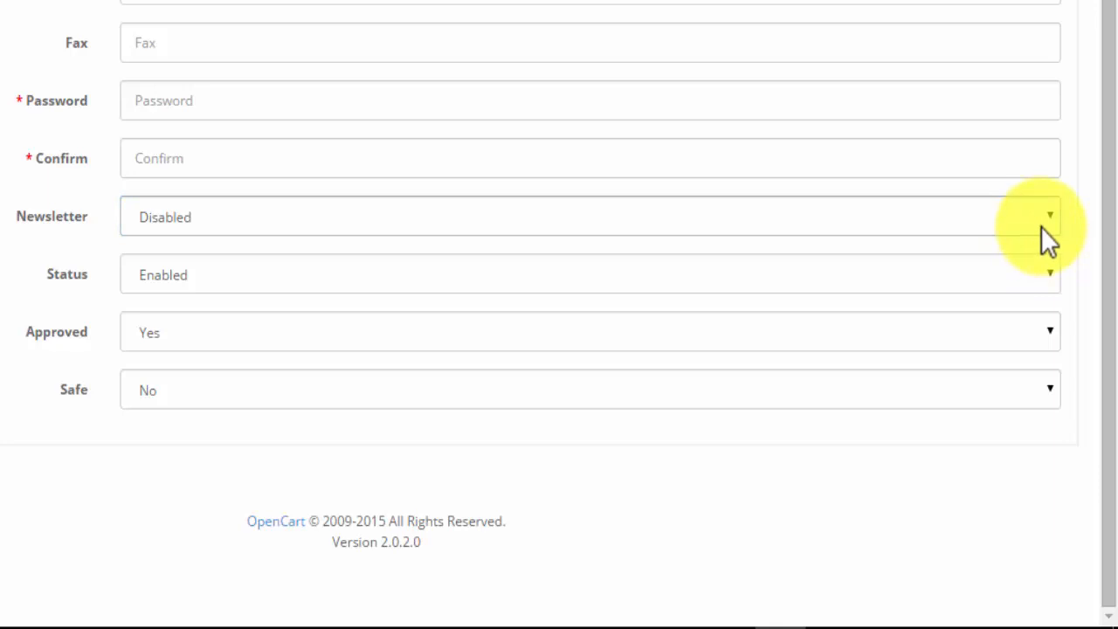
{"action": "left_click", "coordinate": [1041, 226]}
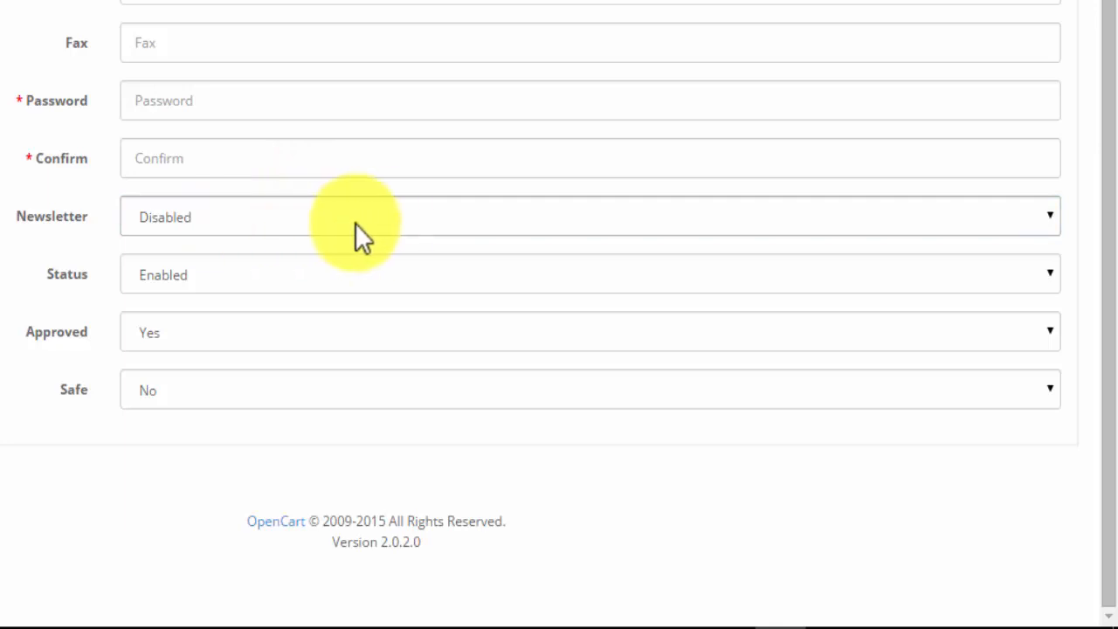
{"action": "left_click", "coordinate": [327, 222]}
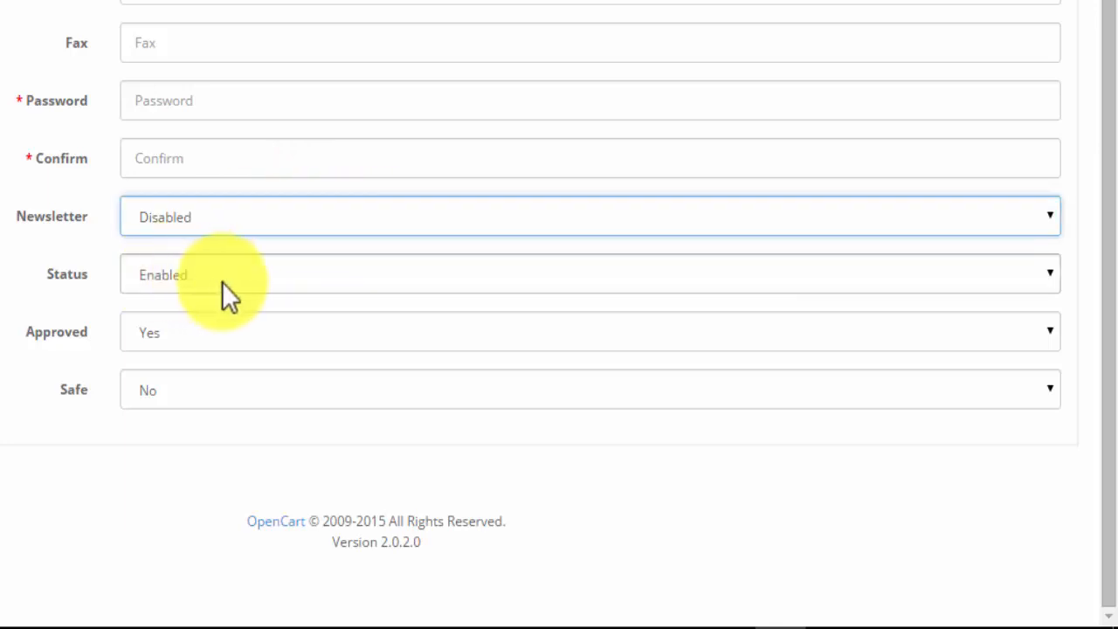
{"action": "left_click", "coordinate": [1050, 275]}
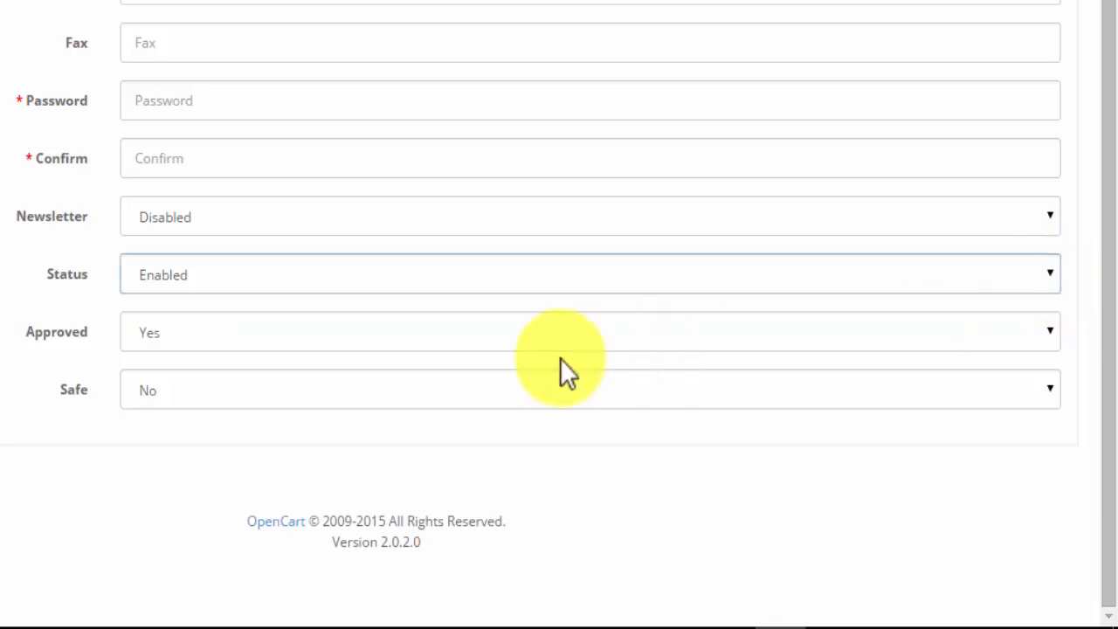
{"action": "left_click", "coordinate": [1039, 337]}
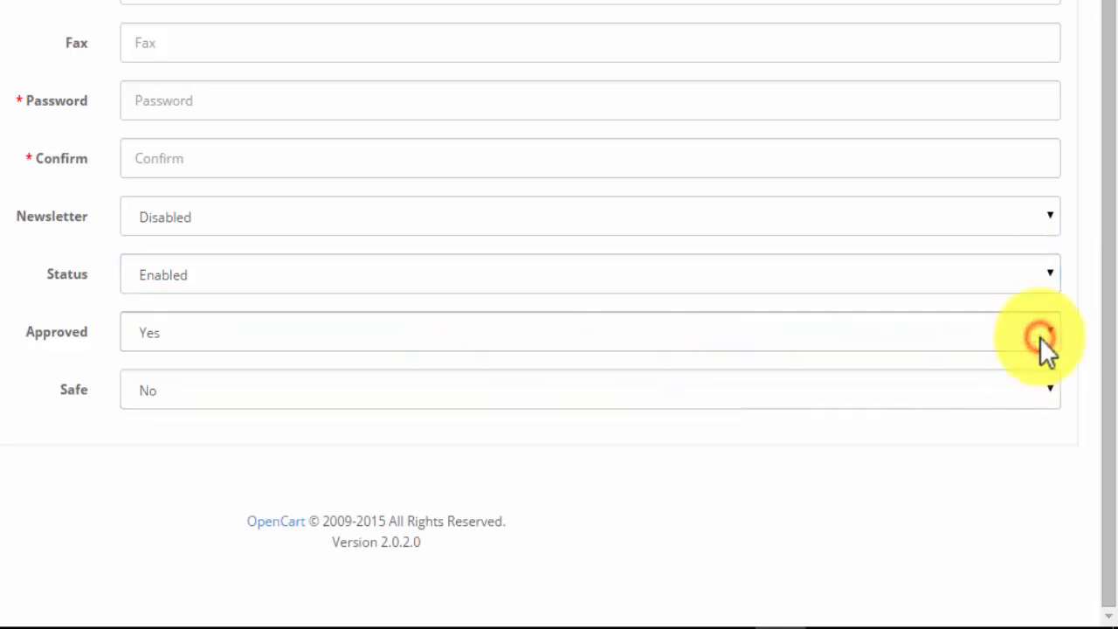
{"action": "left_click", "coordinate": [179, 390]}
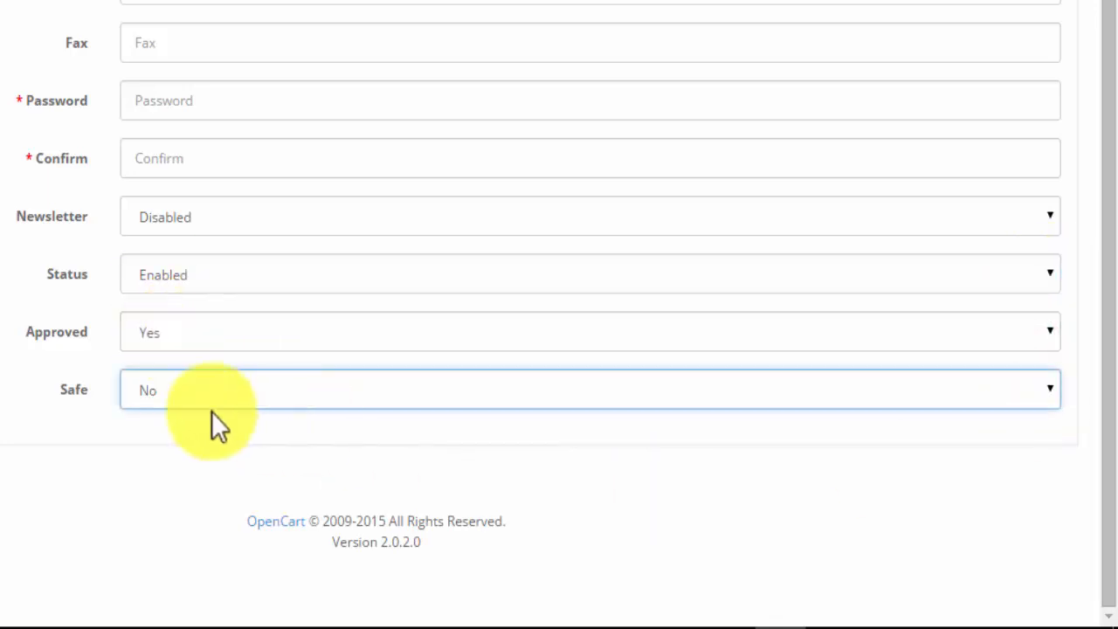
{"action": "left_click", "coordinate": [1046, 384]}
{"action": "left_click", "coordinate": [1047, 384]}
{"action": "left_click", "coordinate": [1046, 384]}
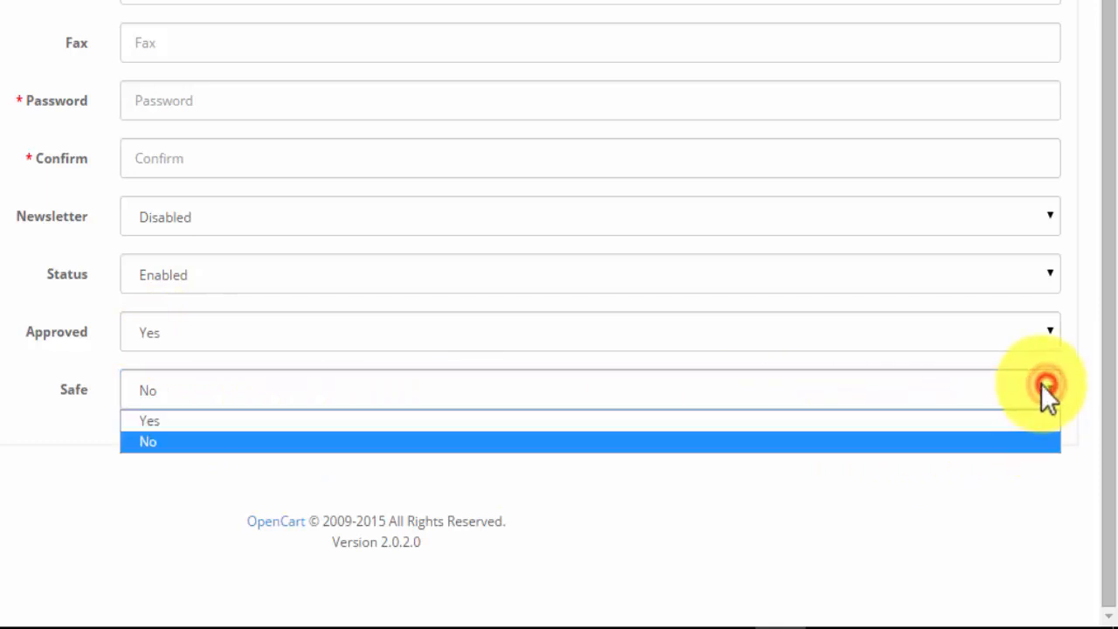
{"action": "left_click", "coordinate": [97, 428]}
- View the customer's Address 1 details and the comment field of the customer history
{"action": "scroll", "coordinate": [212, 500], "scroll_direction": "up", "scroll_amount": 3}
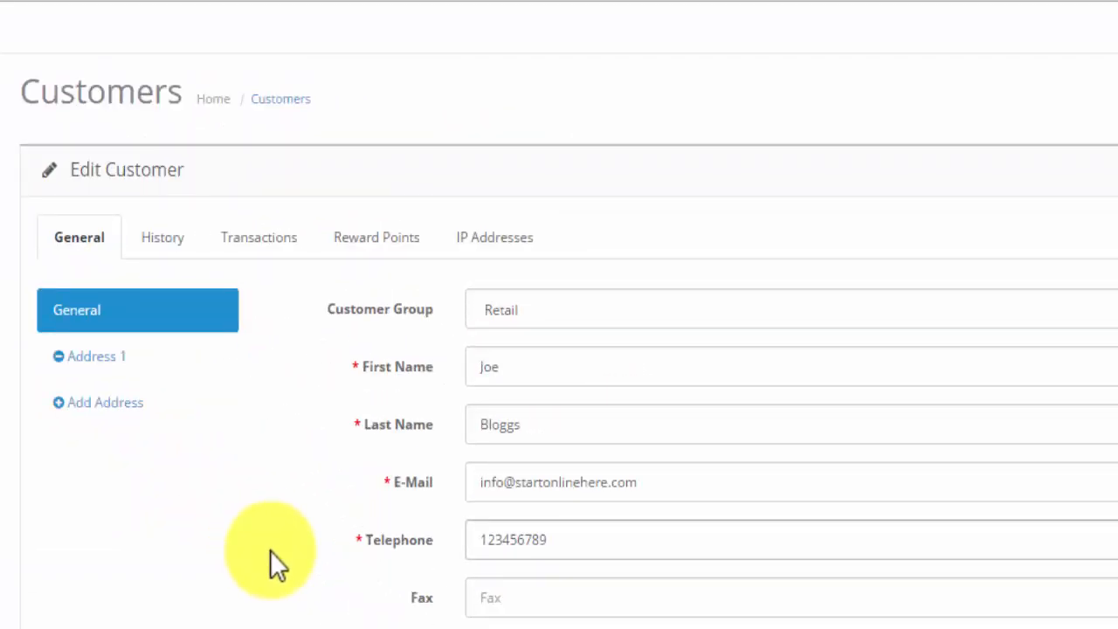
{"action": "left_click", "coordinate": [94, 358]}
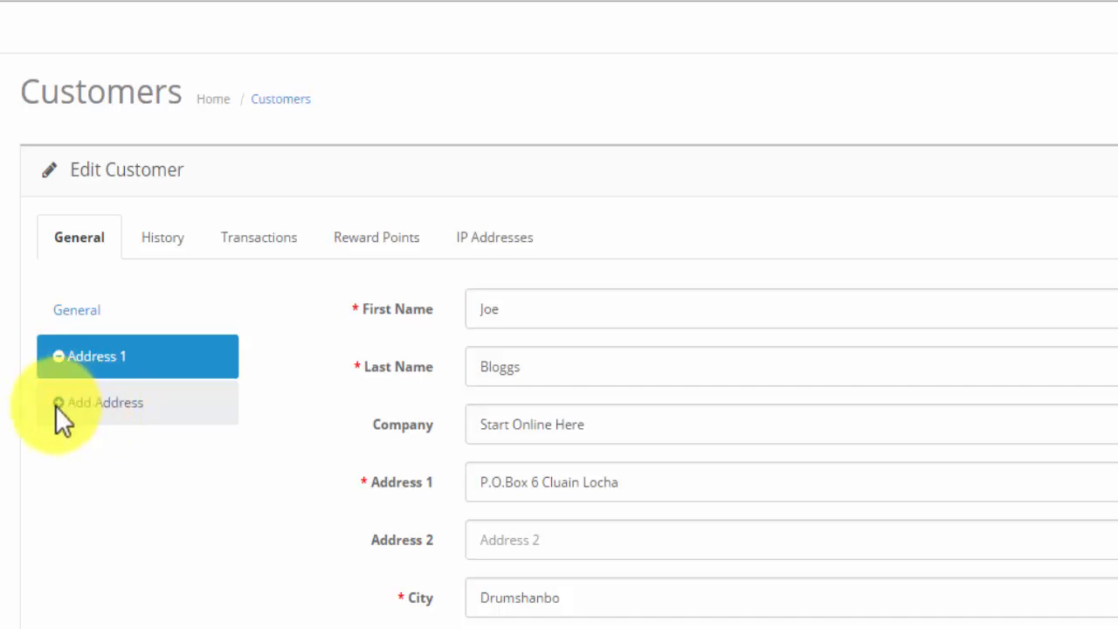
{"action": "left_click", "coordinate": [163, 243]}
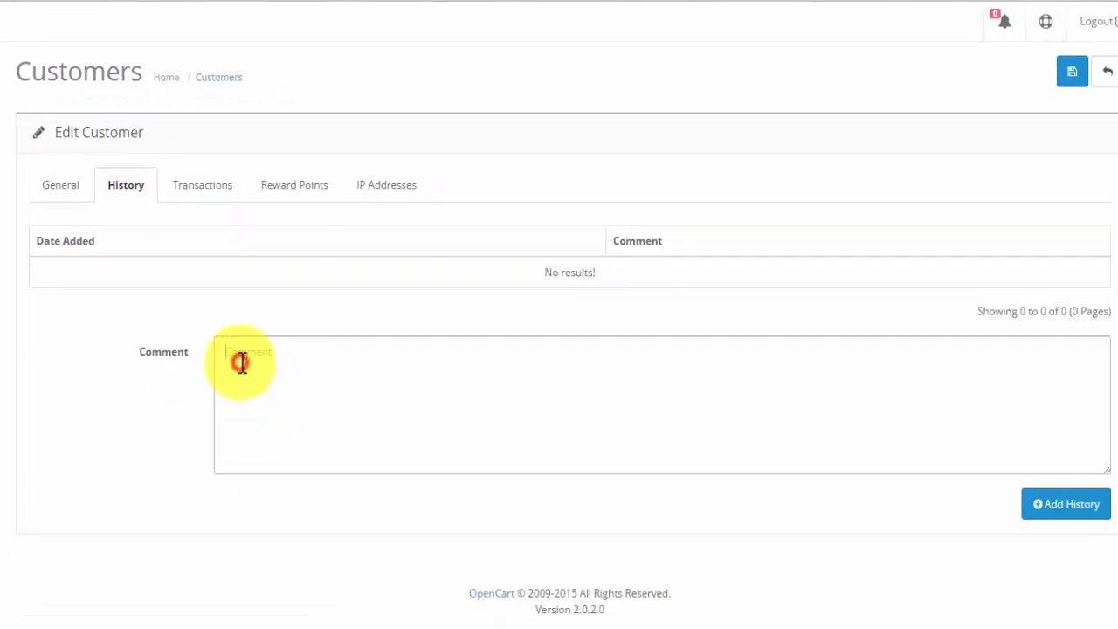
{"action": "left_click", "coordinate": [242, 363]}
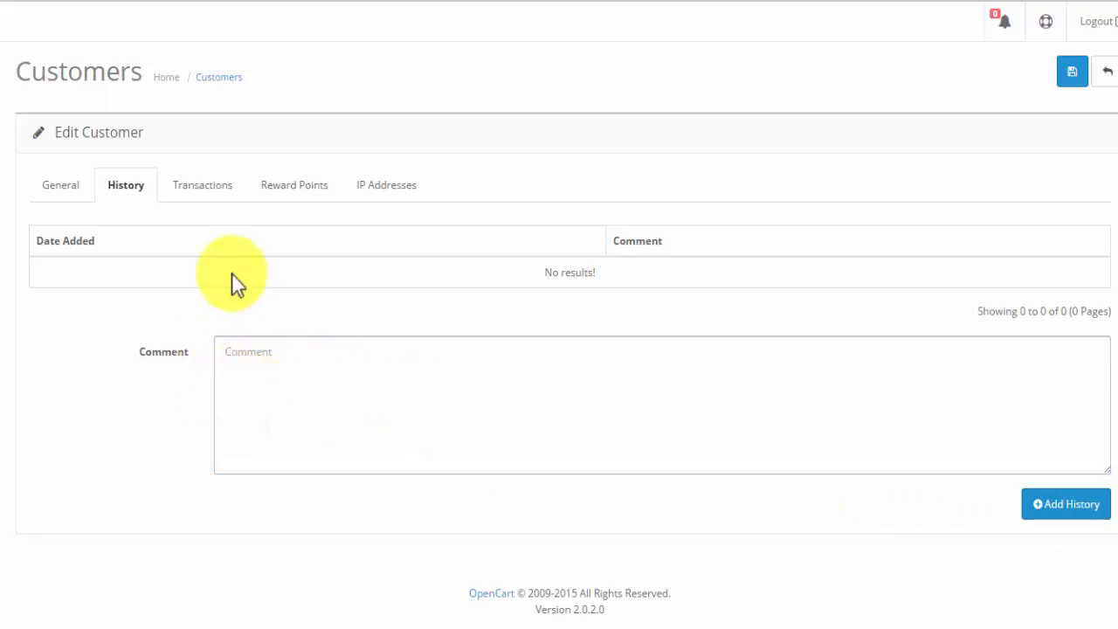
- Examine the customer's transactions, reward points with the hint on points, and recorded IP addresses
{"action": "left_click", "coordinate": [201, 196]}
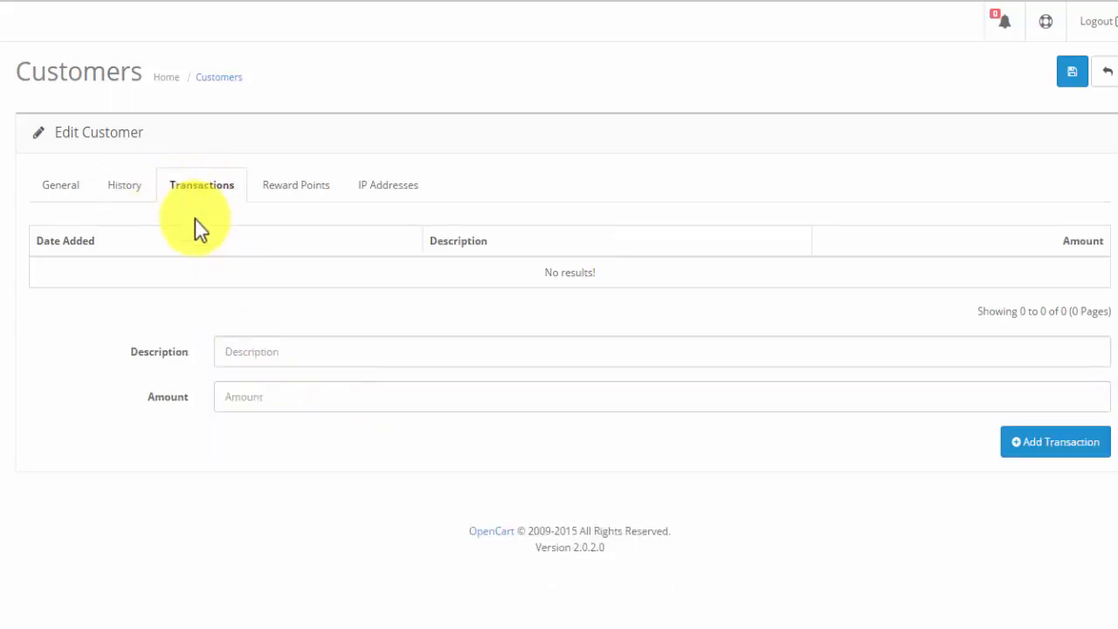
{"action": "left_click", "coordinate": [1030, 454]}
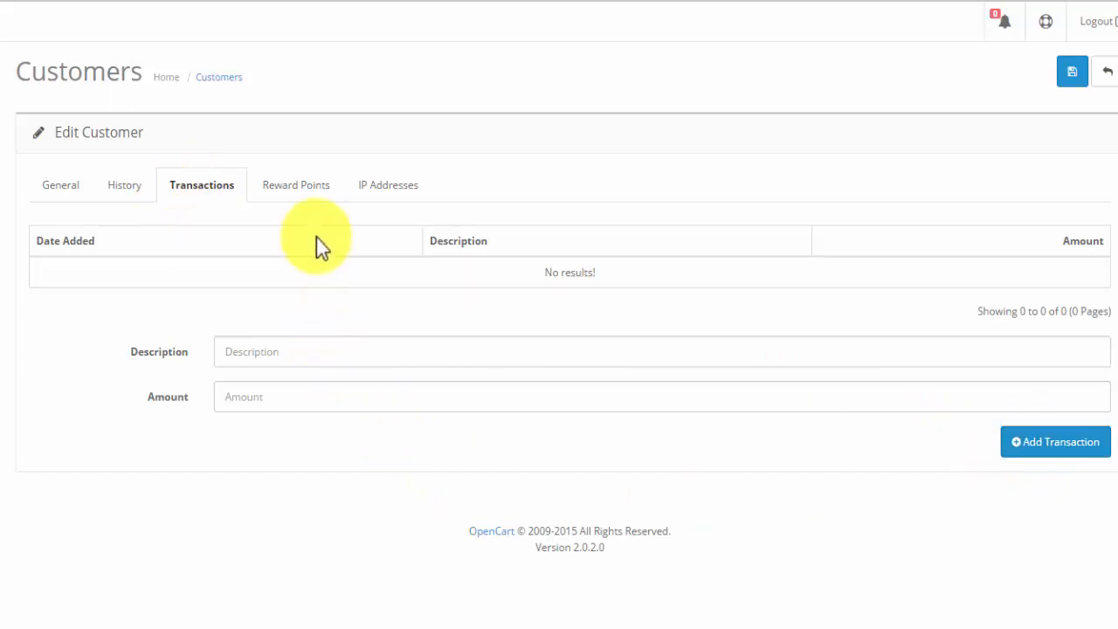
{"action": "left_click", "coordinate": [287, 187]}
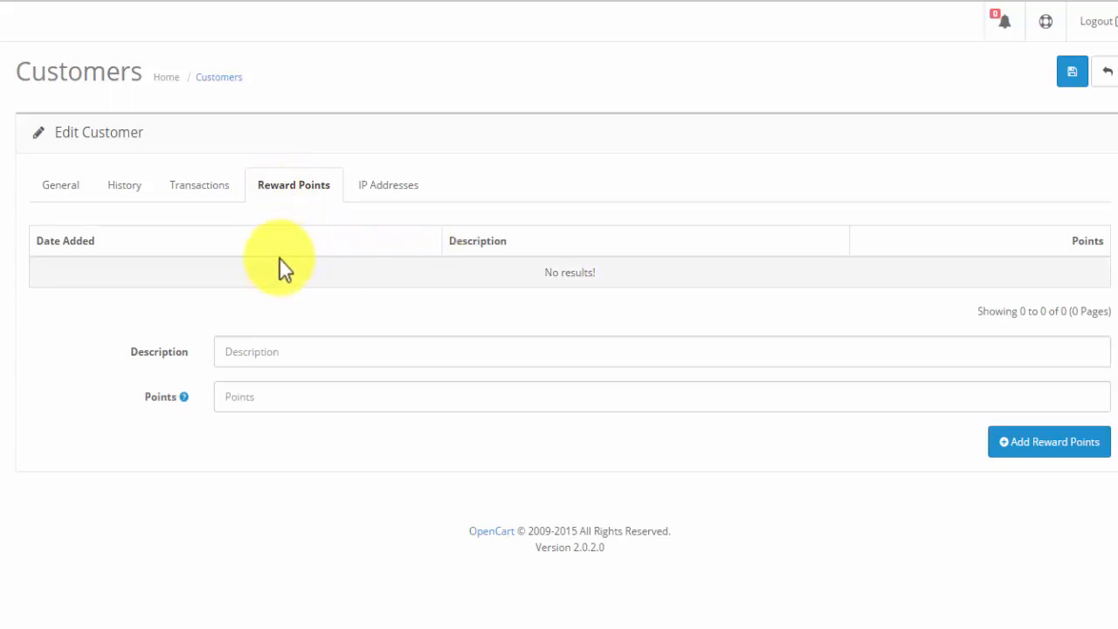
{"action": "left_click", "coordinate": [255, 352]}
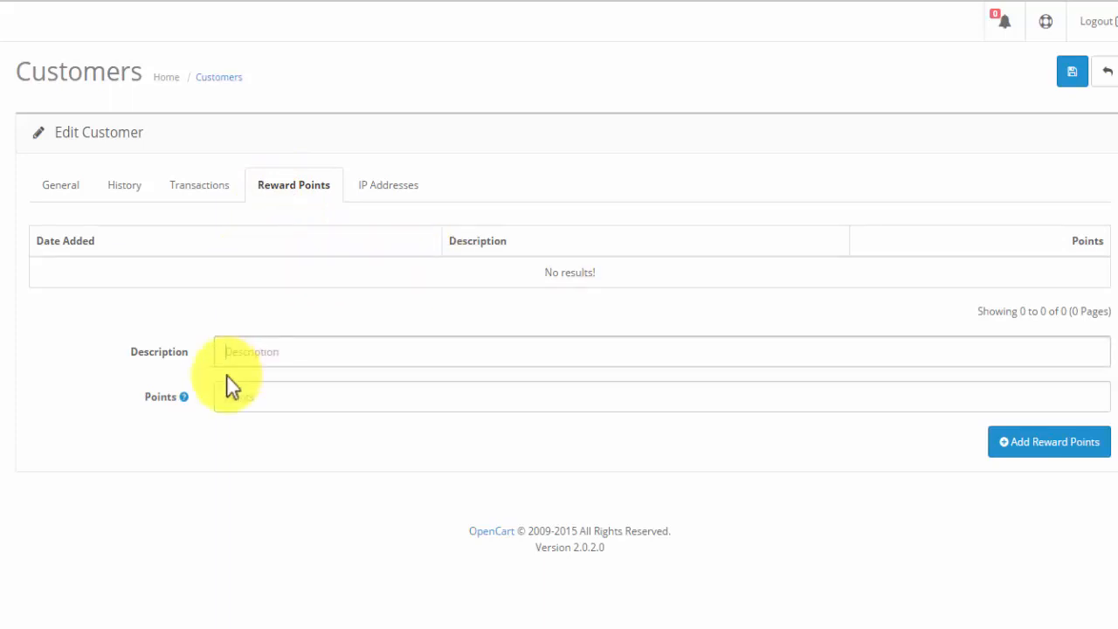
{"action": "mouse_move", "coordinate": [179, 400]}
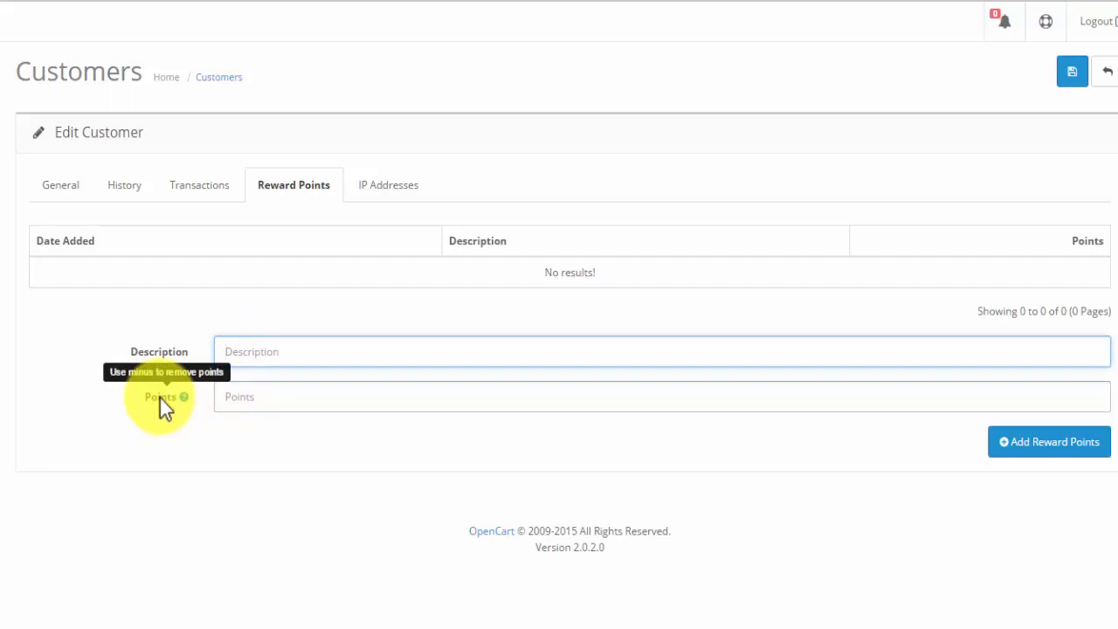
{"action": "left_click", "coordinate": [377, 196]}
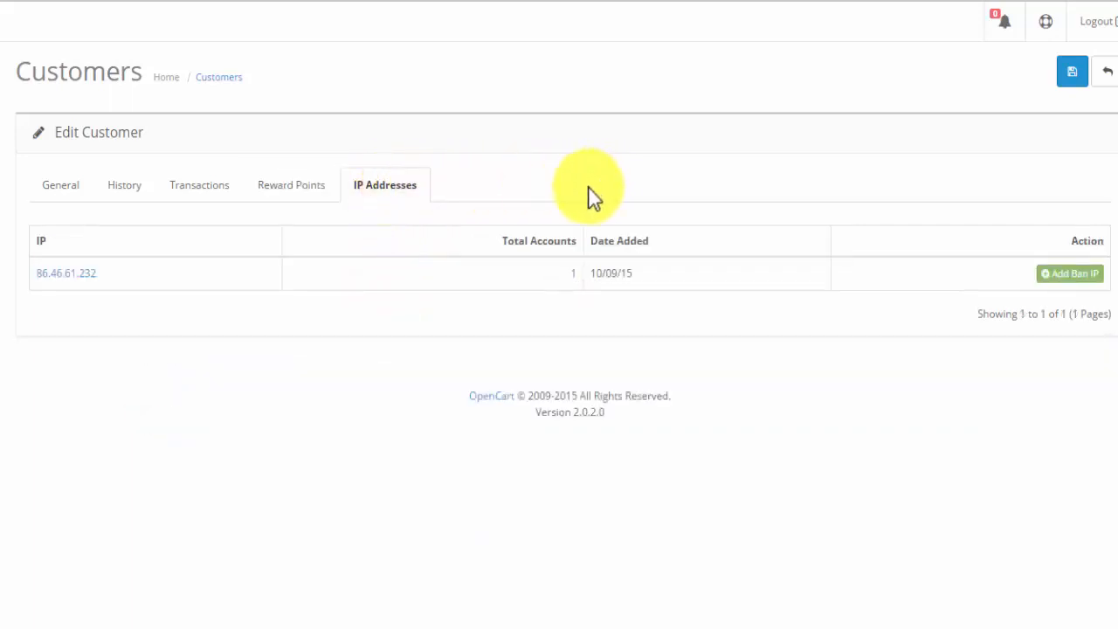